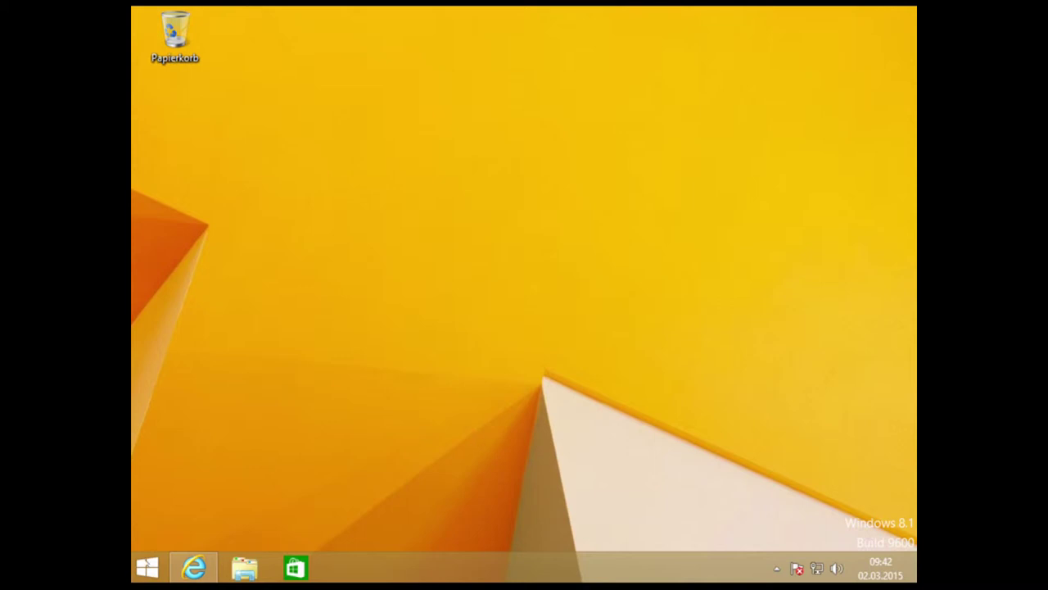
Look over the Windows 8.1 Start screen tiles and the full apps list, and return to the desktop
left_click(144, 568)
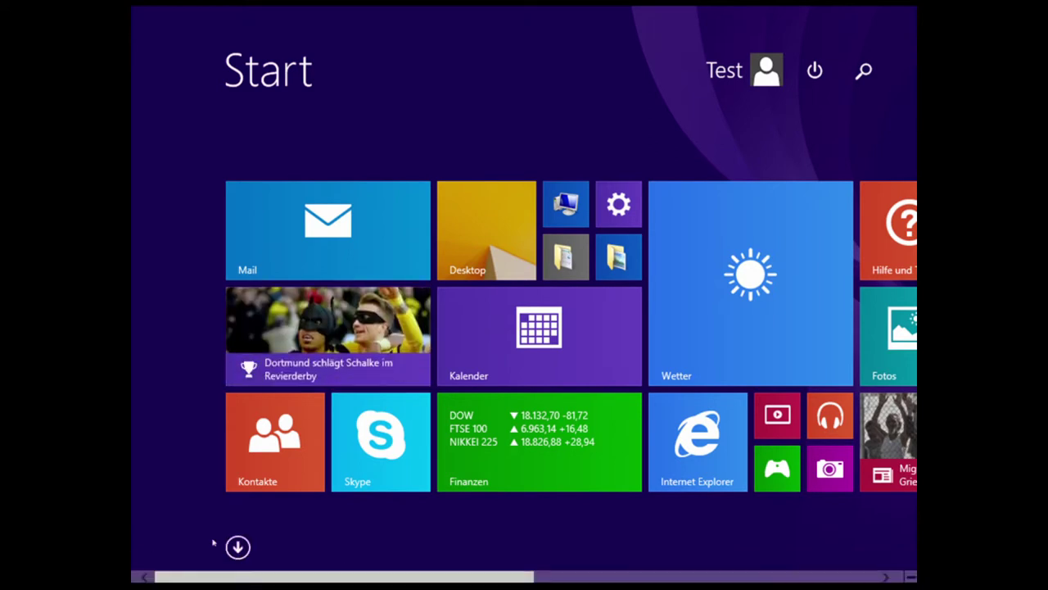
left_click(238, 547)
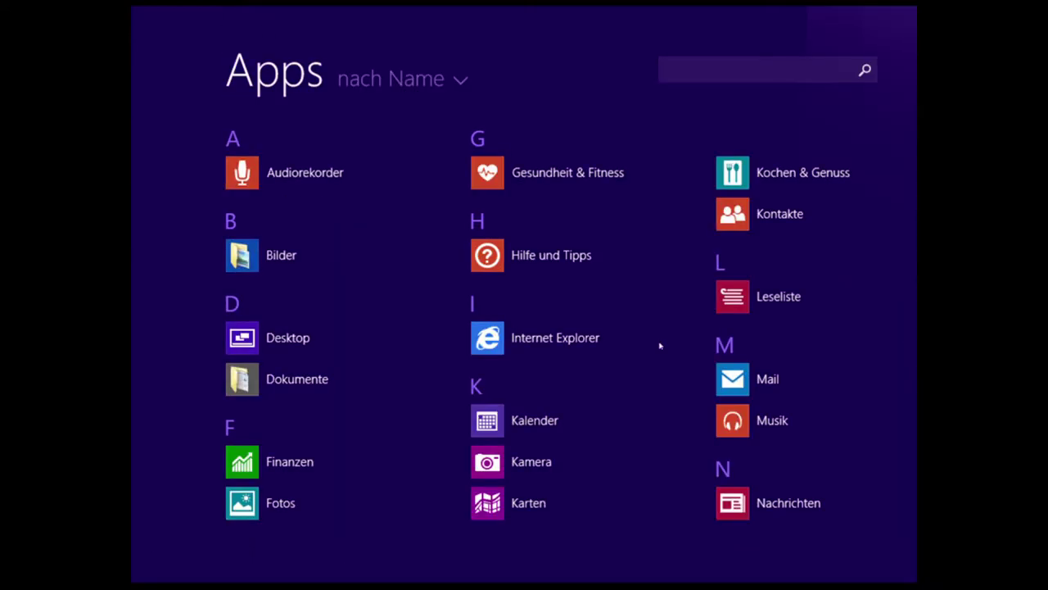
scroll(860, 389, "down", 5)
scroll(852, 400, "up", 5)
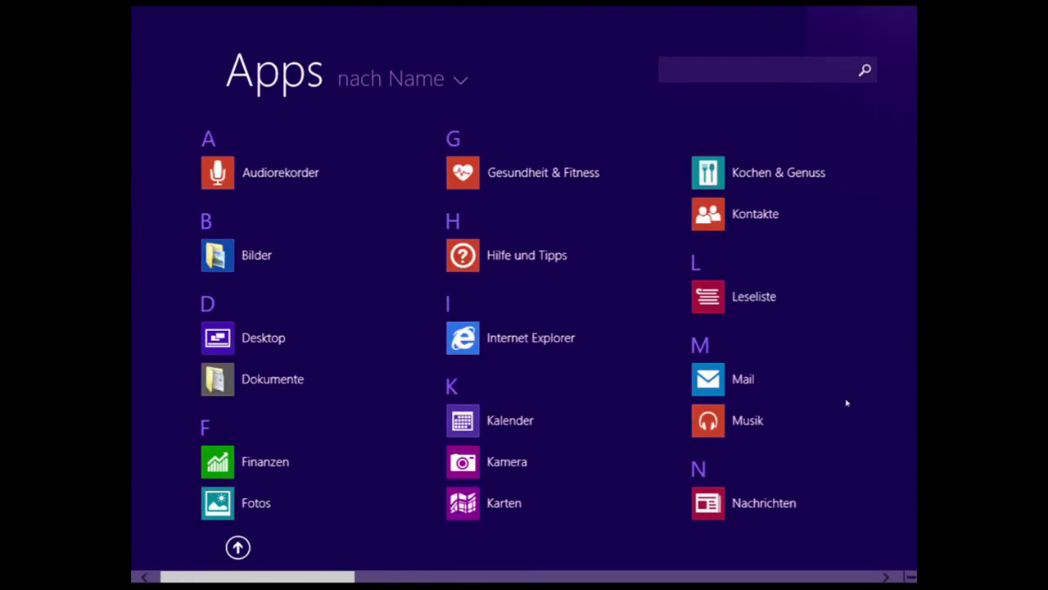
left_click(237, 547)
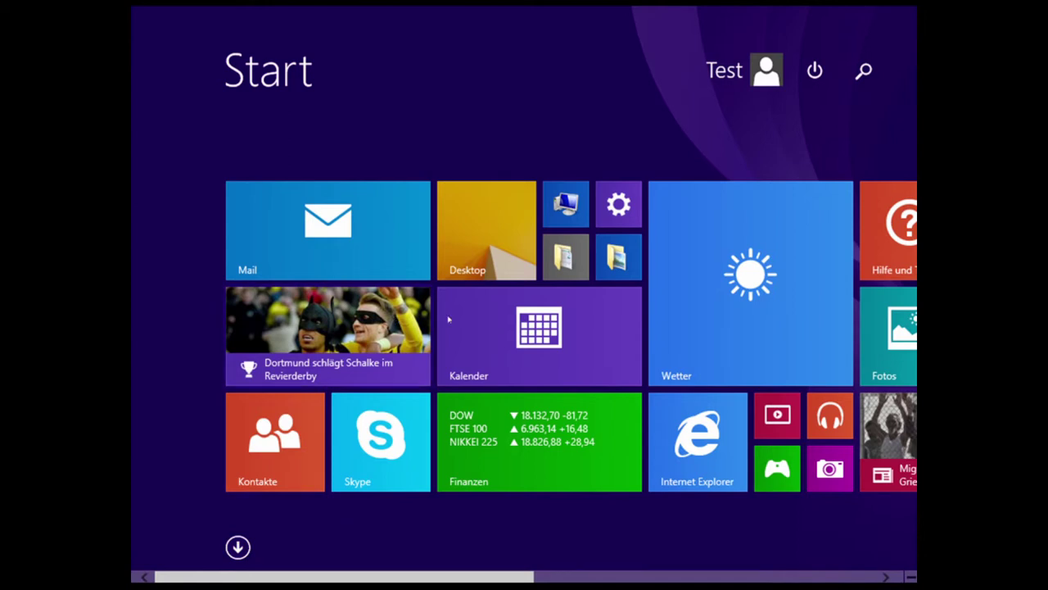
left_click(490, 258)
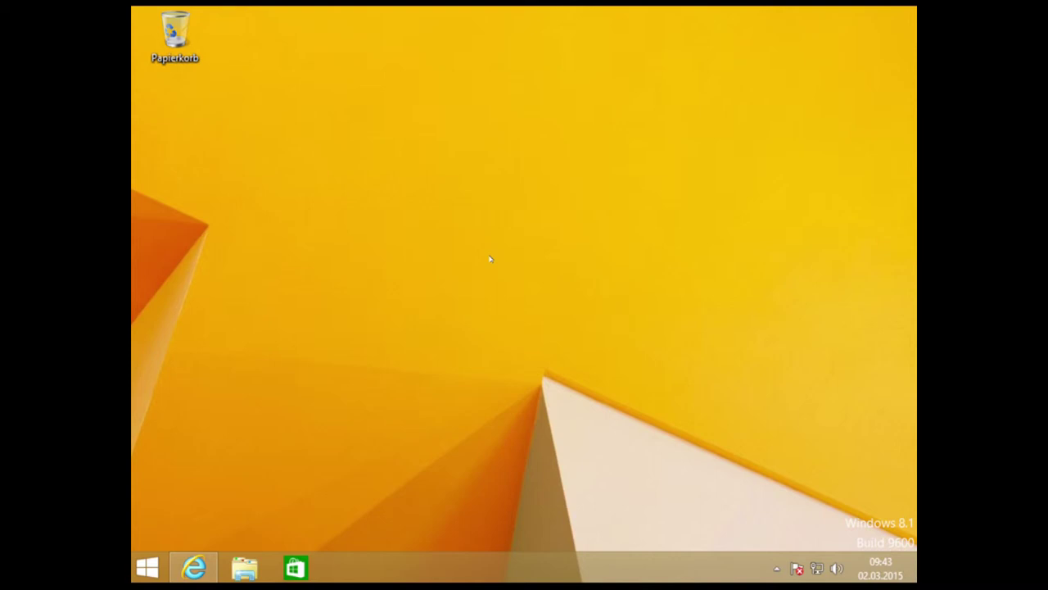
Open the Classic Shell download page from classicshell.net in the browser, look over the available installers, and dismiss the offered download
left_click(194, 566)
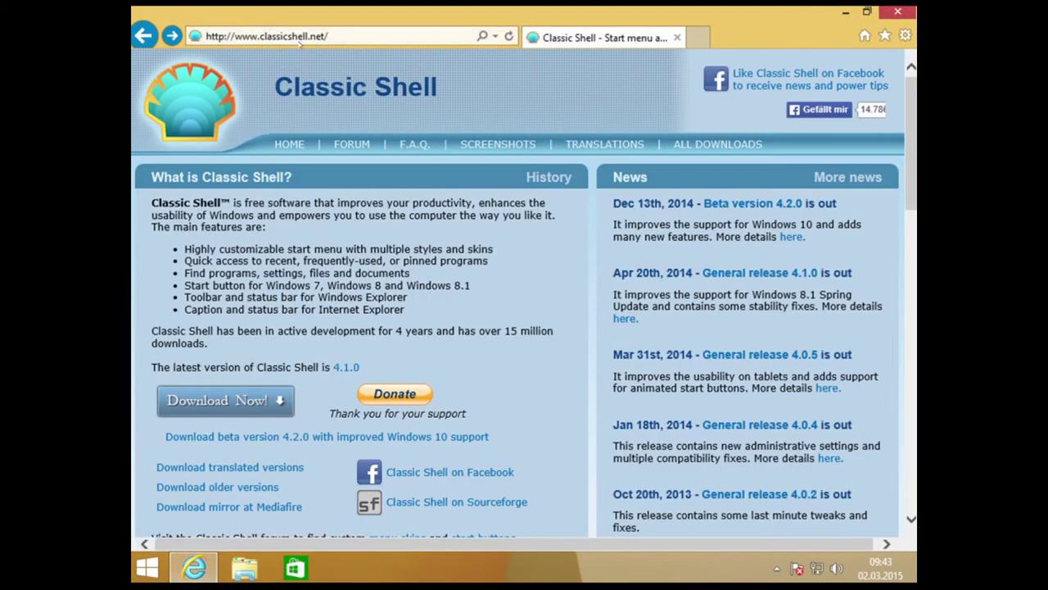
left_click(256, 403)
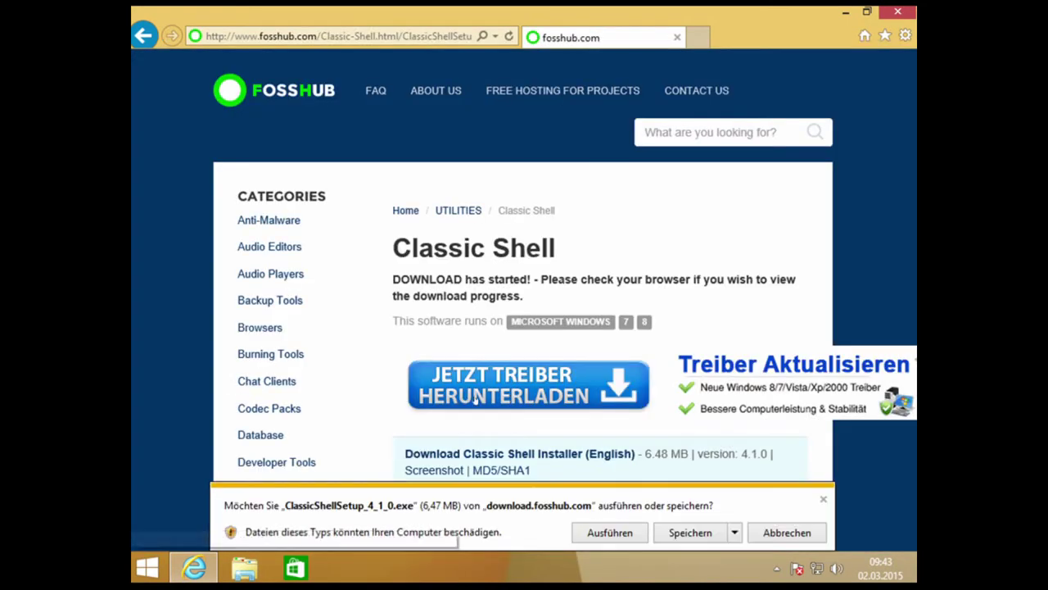
scroll(476, 397, "down", 3)
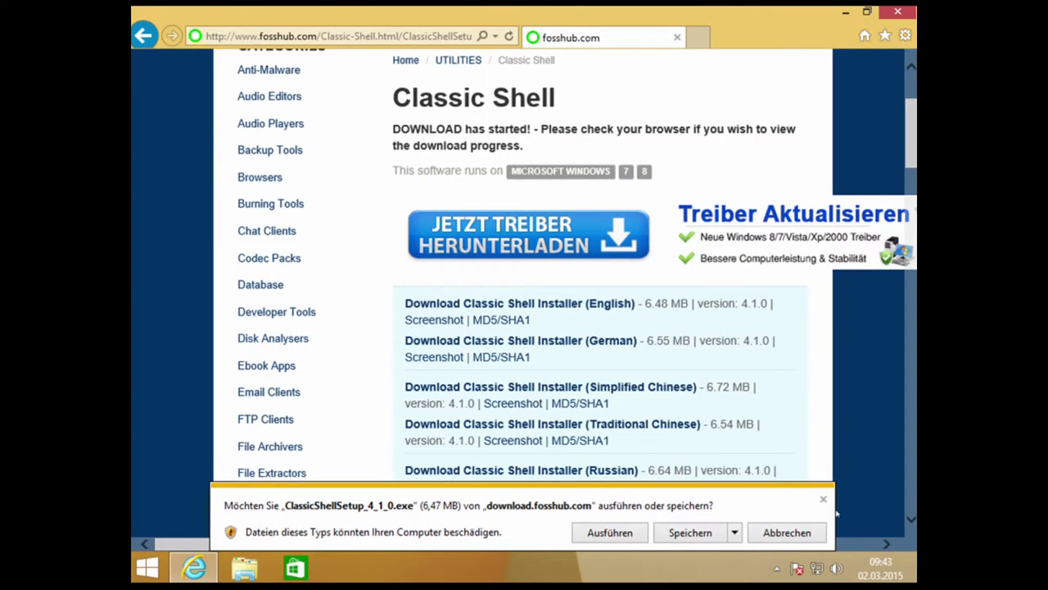
left_click(822, 499)
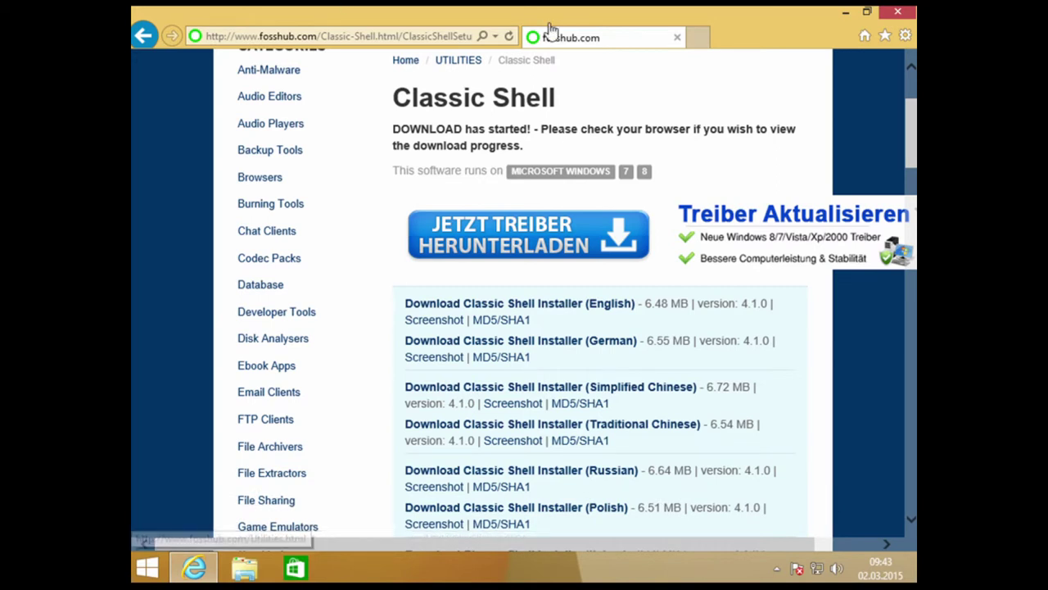
left_click(899, 12)
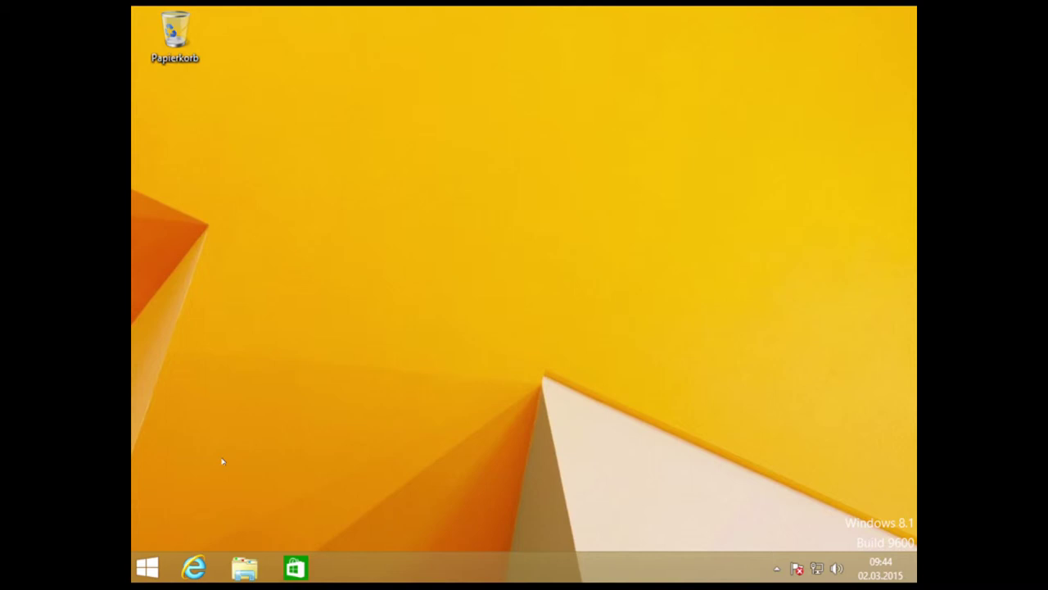
Try to find the installed Classic Shell programs by searching for "classic" from the Start screen
left_click(147, 567)
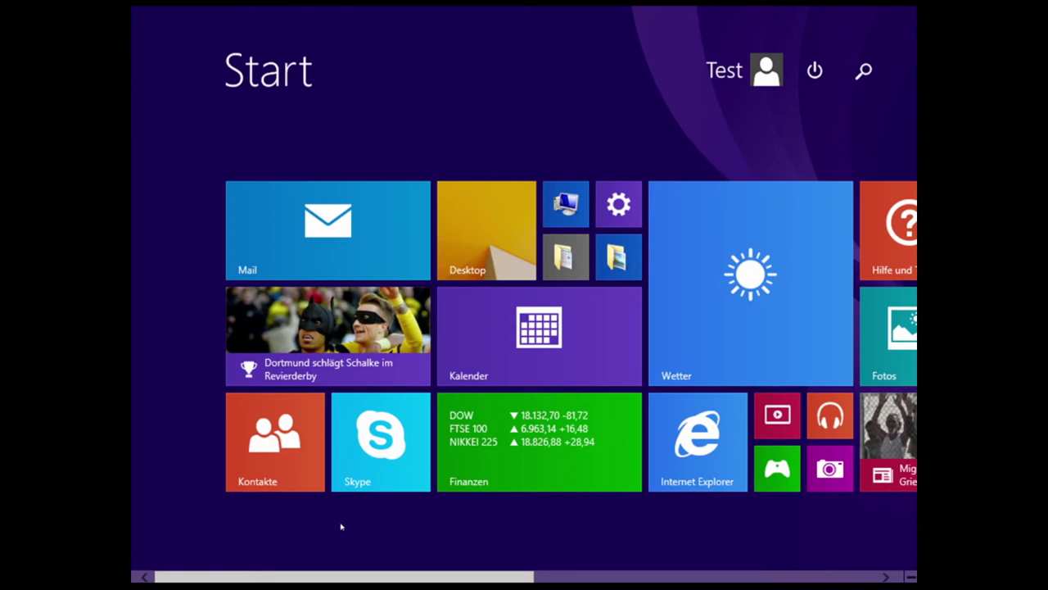
type("classic")
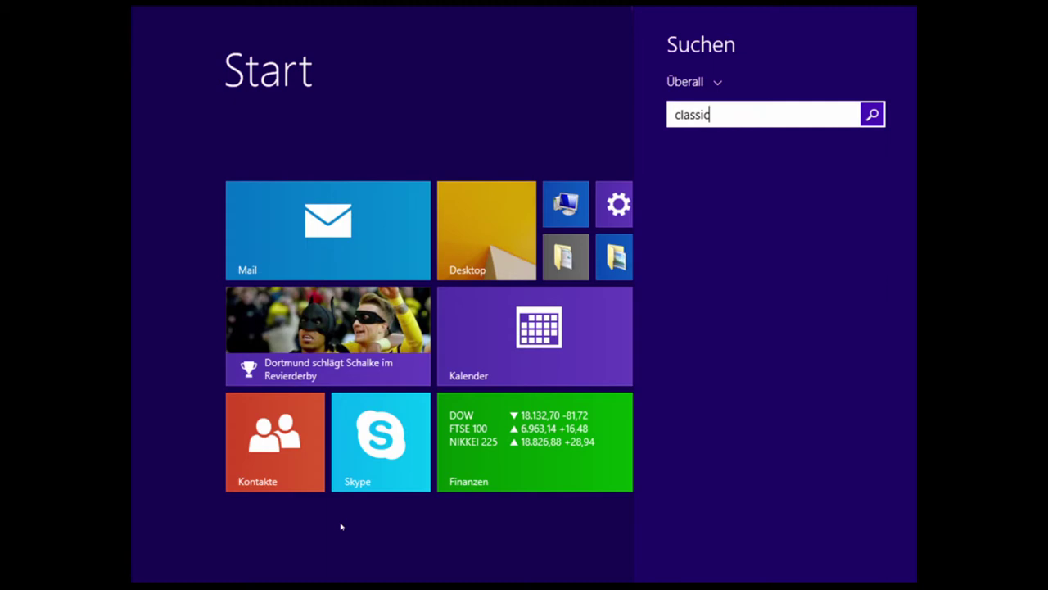
key("BackSpace")
key("BackSpace")
key("BackSpace")
key("BackSpace")
key("BackSpace")
key("BackSpace")
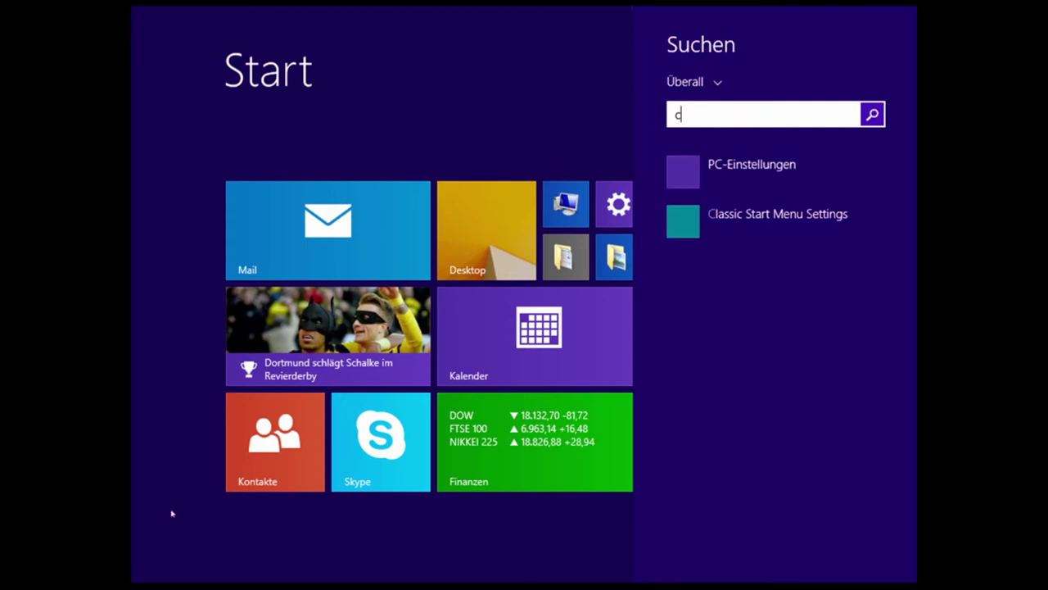
left_click(172, 513)
Open Classic Explorer Settings from the Classic Shell group in the apps list and accept its basic settings as they are
left_click(234, 547)
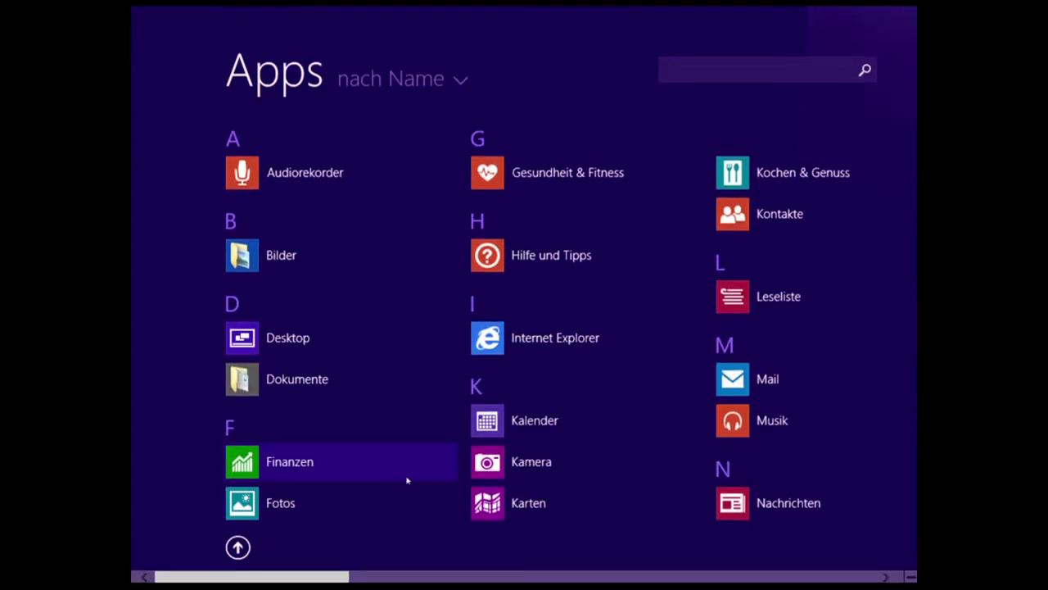
left_click_drag(305, 578, 635, 579)
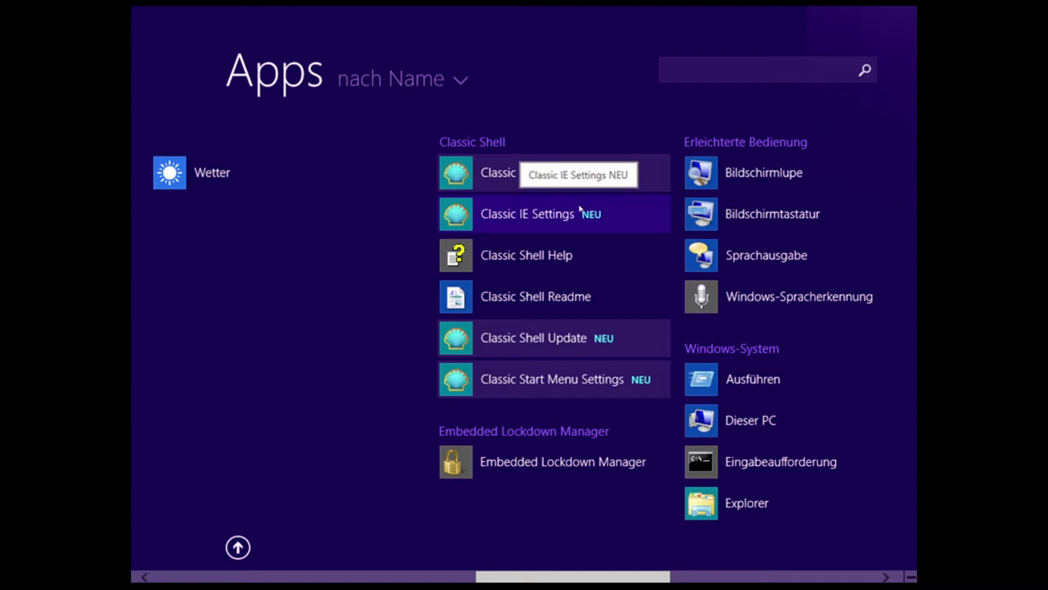
left_click(568, 172)
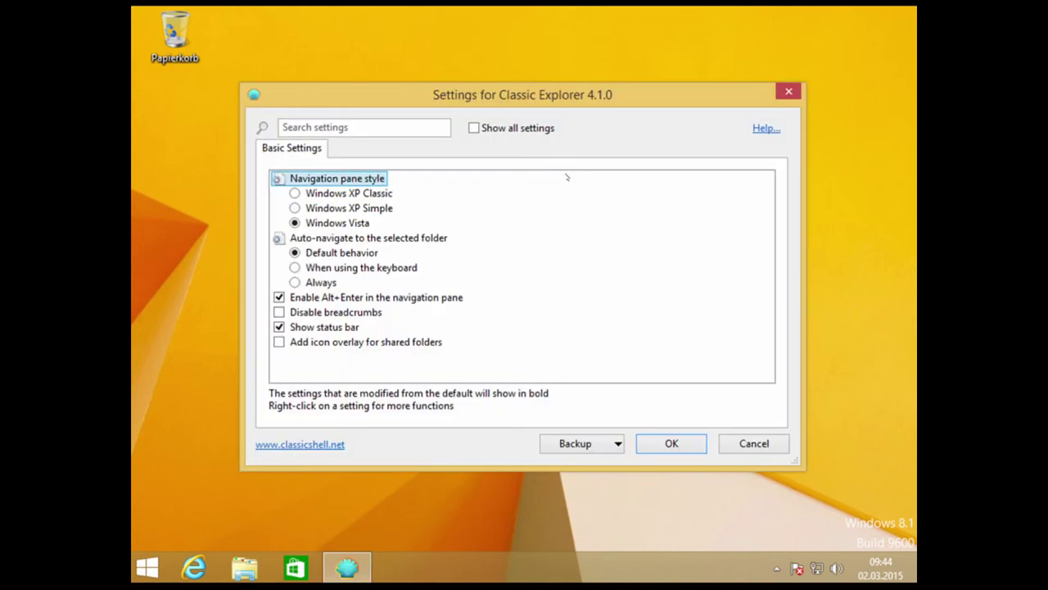
left_click(669, 443)
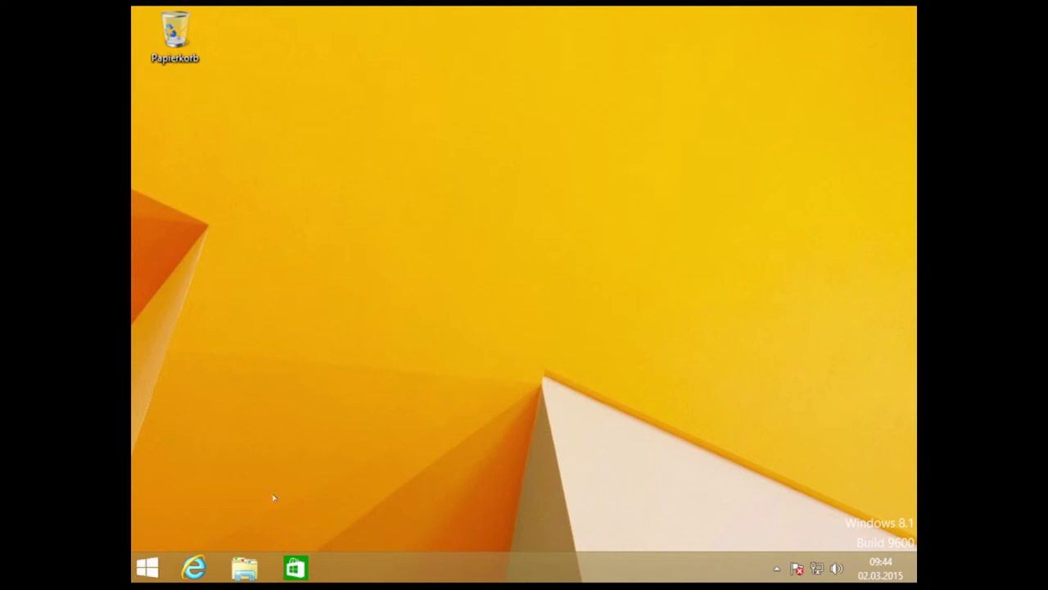
Search for "classic" from the Start screen, launch Classic Start Menu Settings, and close its settings window
left_click(147, 566)
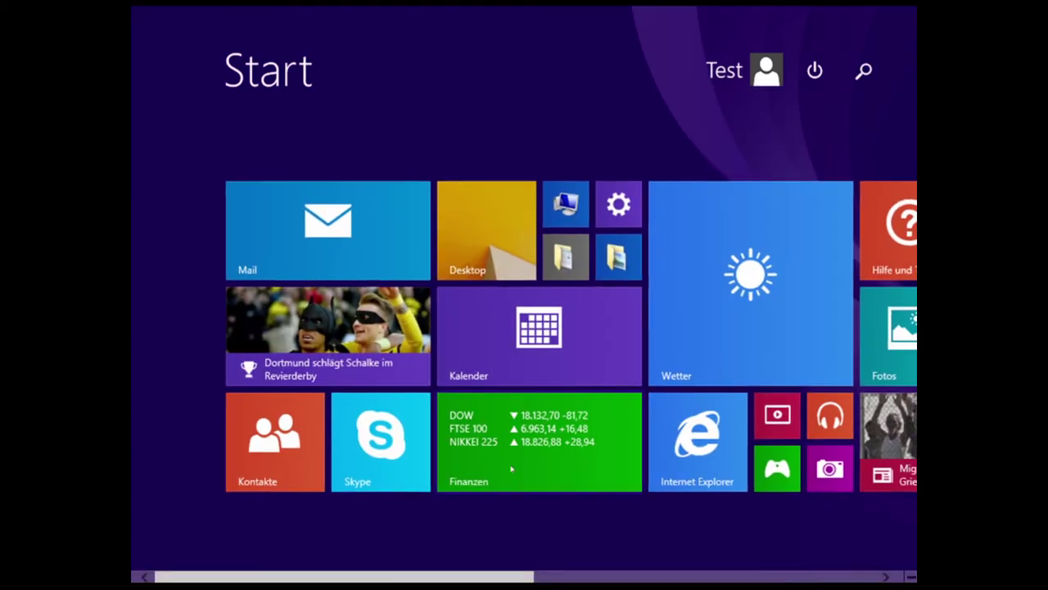
type("classic Start Menu Settings")
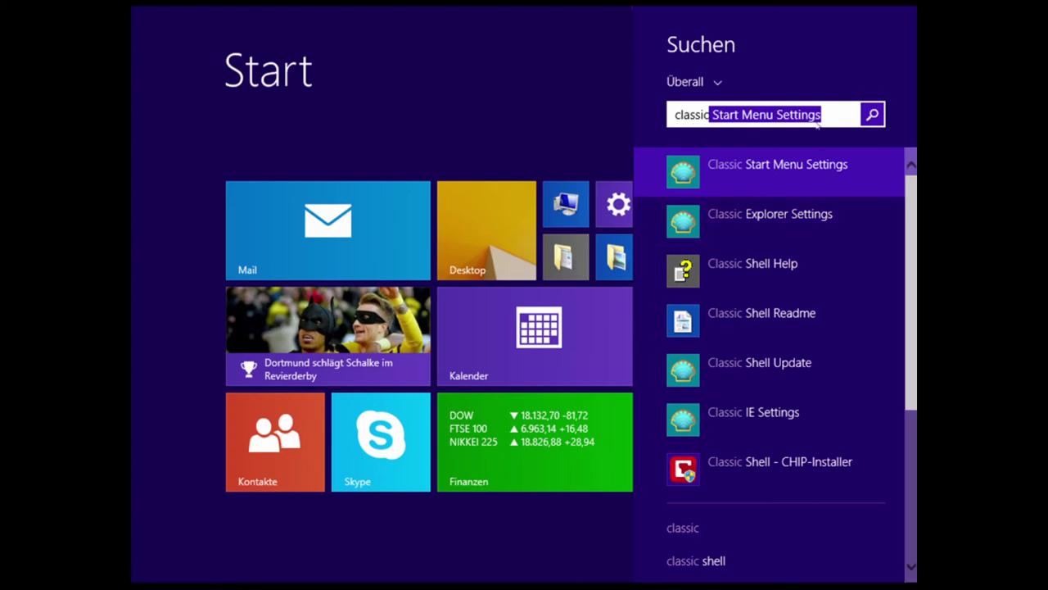
left_click(816, 184)
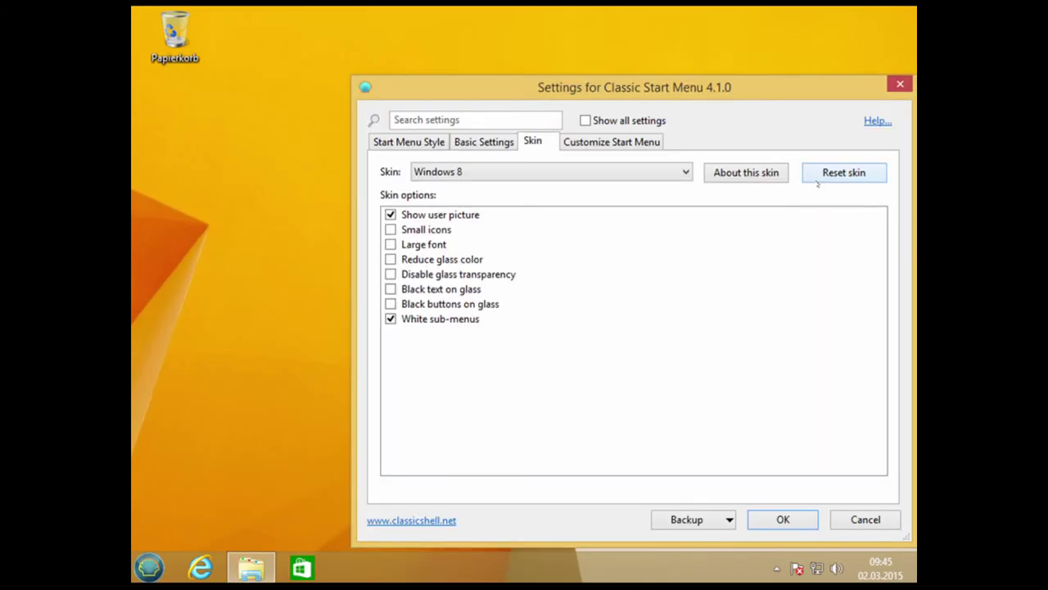
left_click_drag(703, 87, 614, 88)
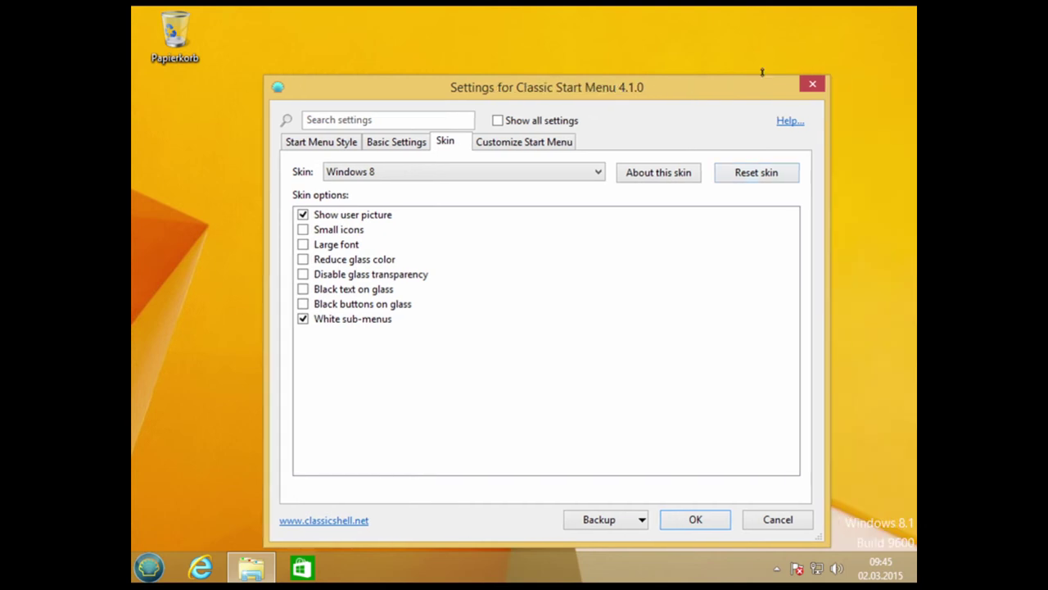
left_click(822, 83)
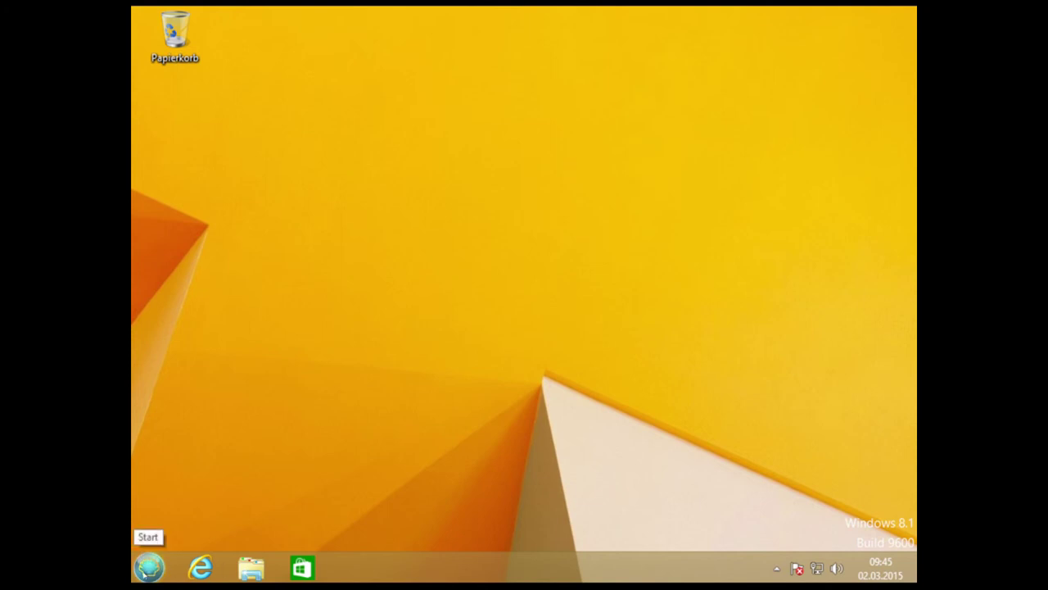
Examine the Classic Start Menu, including its recently used items, Systemsteuerung entries and full program list
left_click(143, 571)
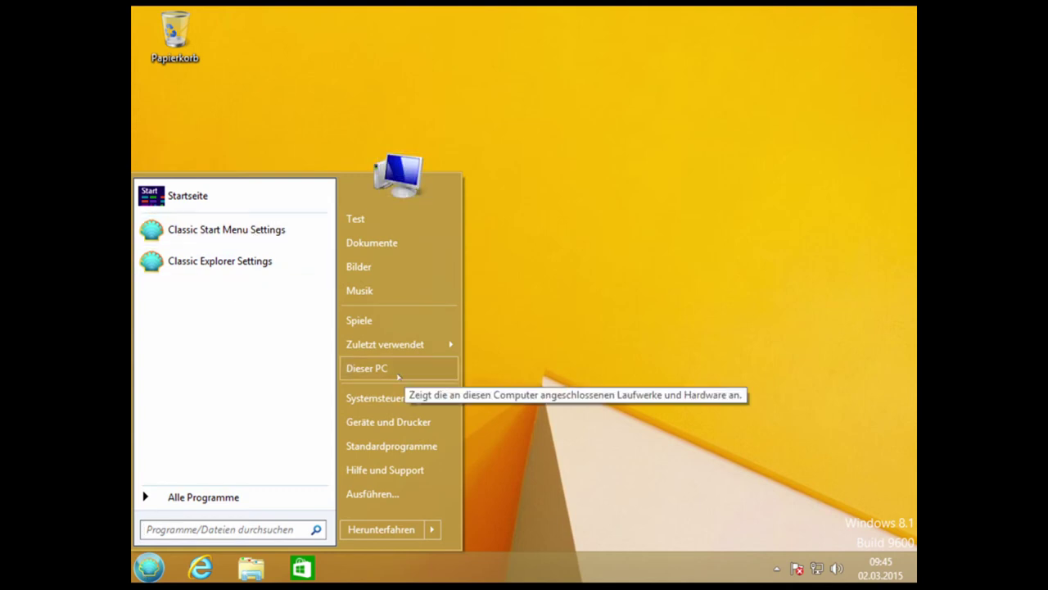
mouse_move(399, 345)
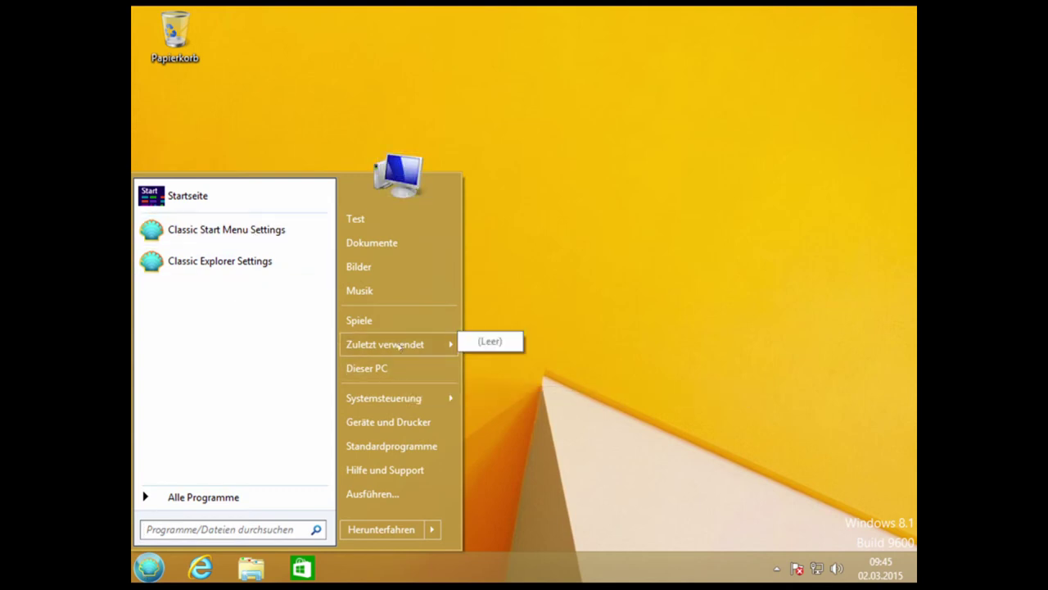
left_click(429, 400)
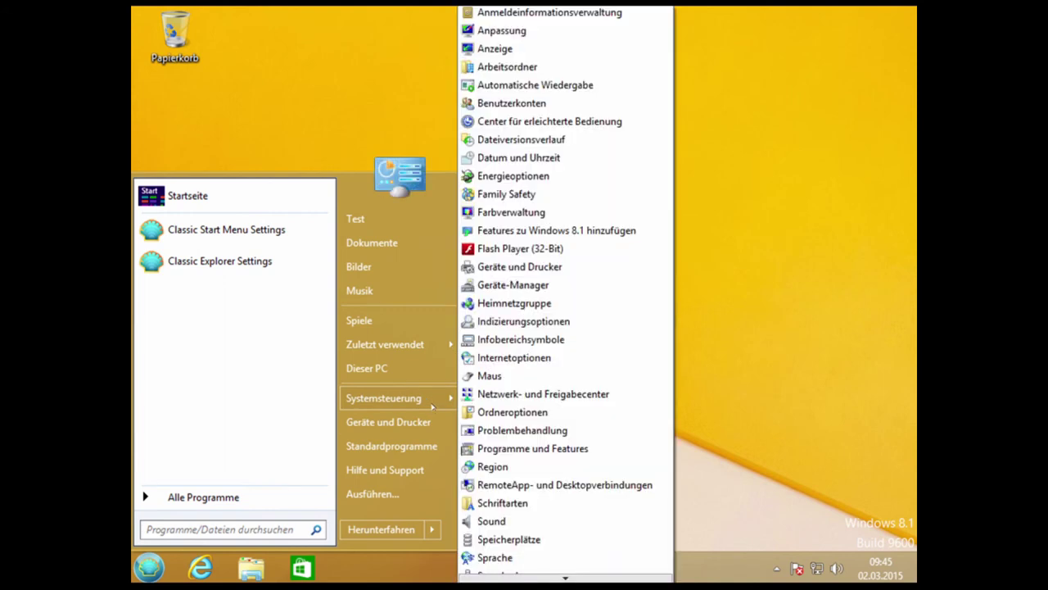
left_click(227, 497)
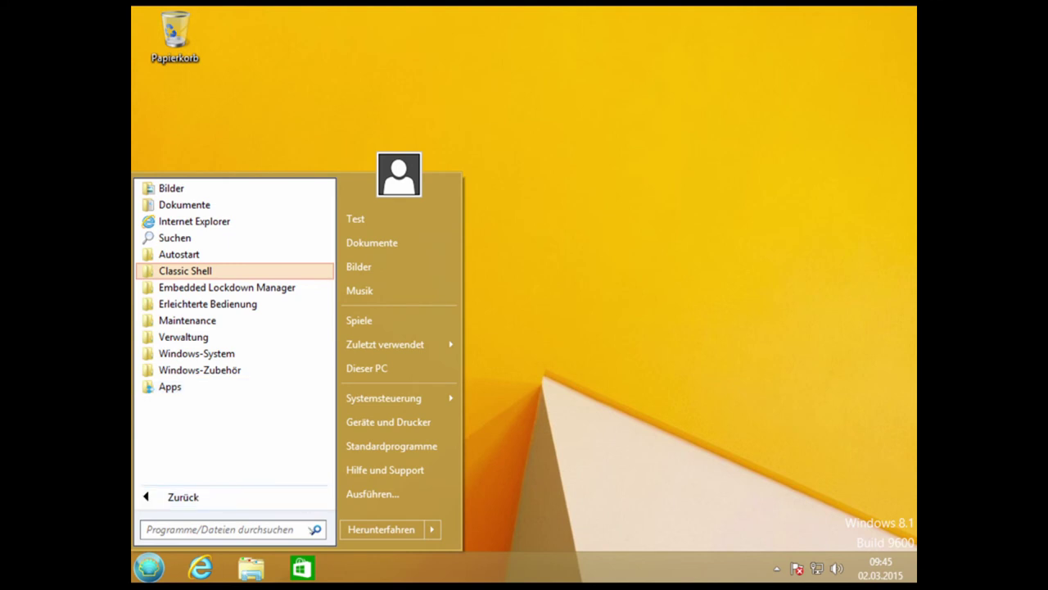
Open the Classic Start Menu settings from the start button and show the start menu style options
right_click(149, 567)
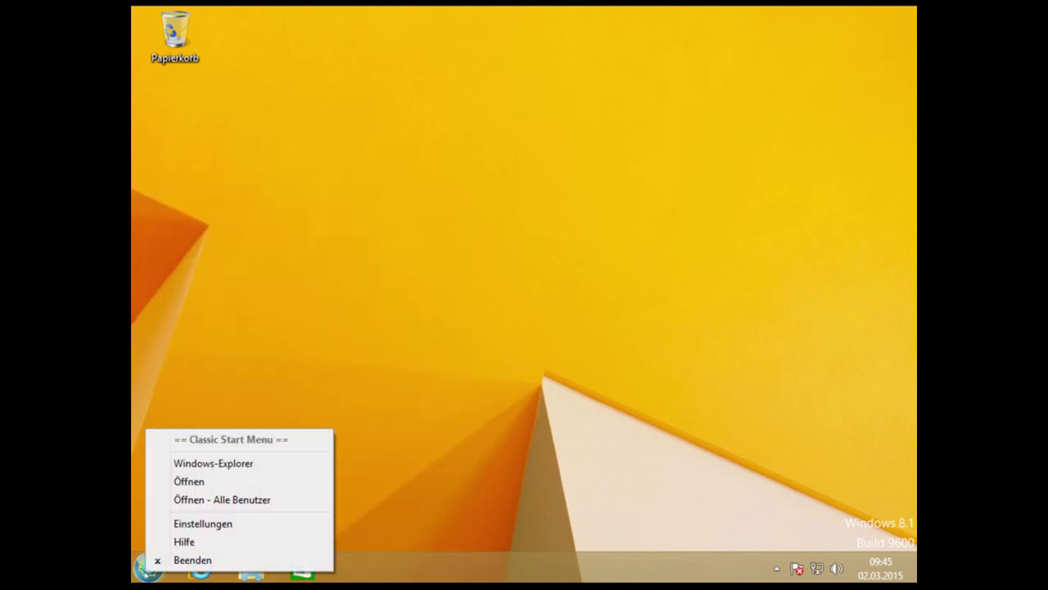
left_click(232, 526)
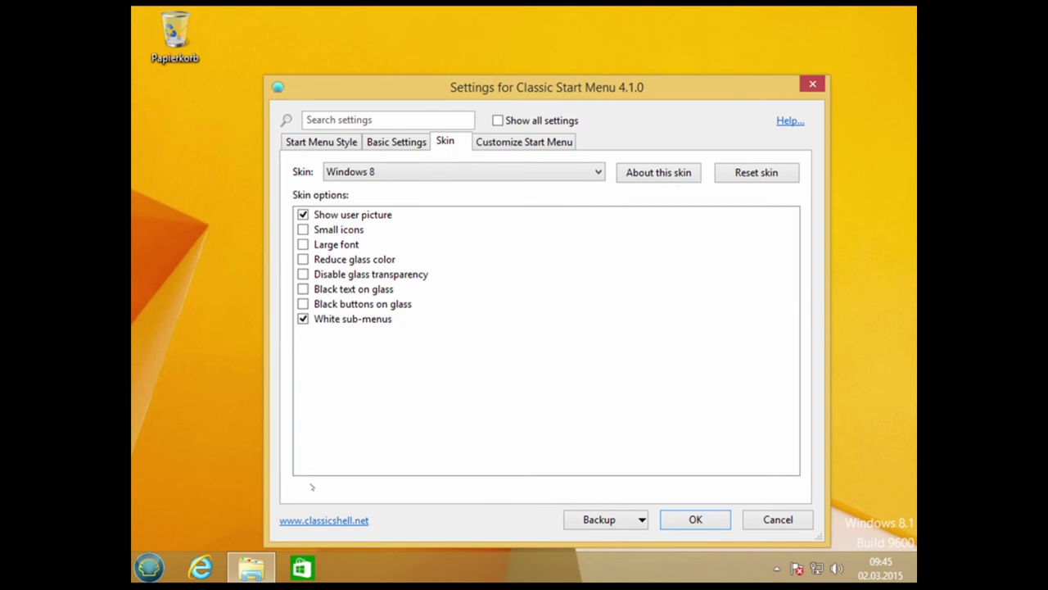
left_click(322, 143)
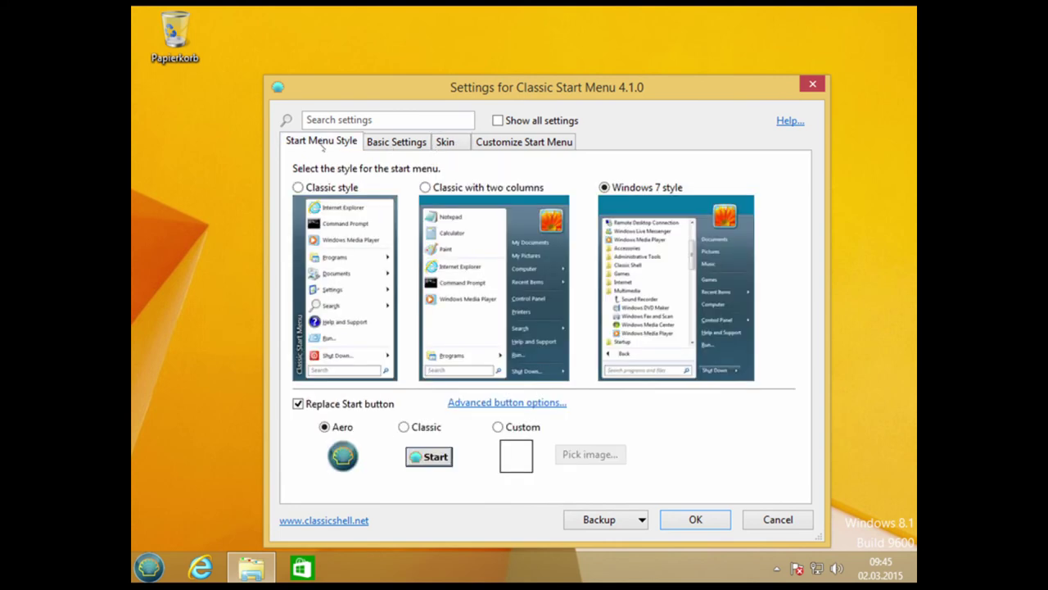
left_click_drag(483, 82, 483, 55)
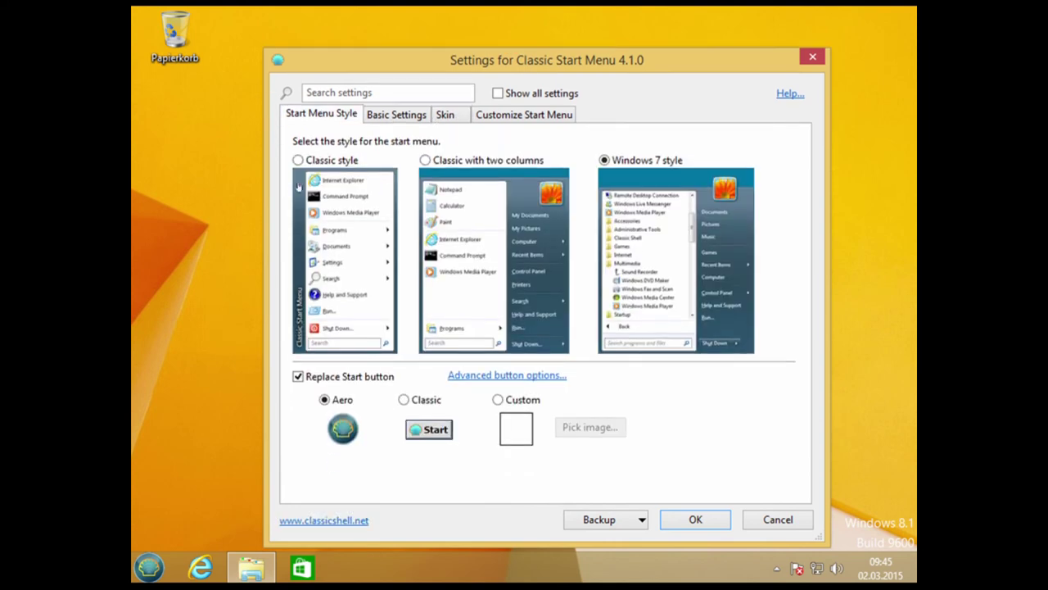
Try the Classic style and Classic with two columns for the start menu, and go back to Windows 7 style
left_click(298, 160)
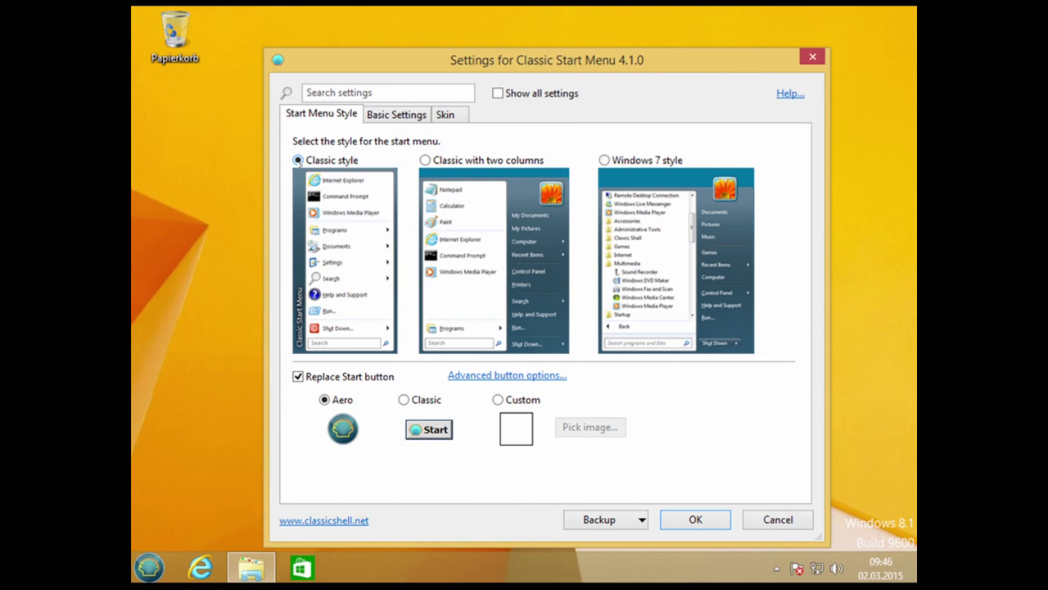
left_click(425, 160)
left_click(604, 161)
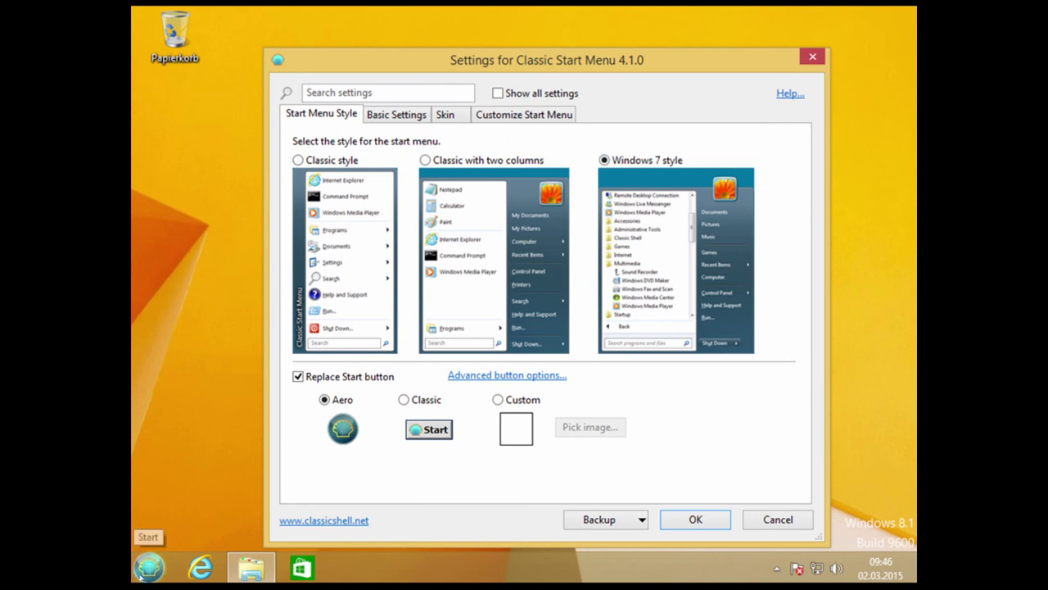
Try the Classic and Custom designs for the replacement Start button, and go back to Aero
left_click(404, 400)
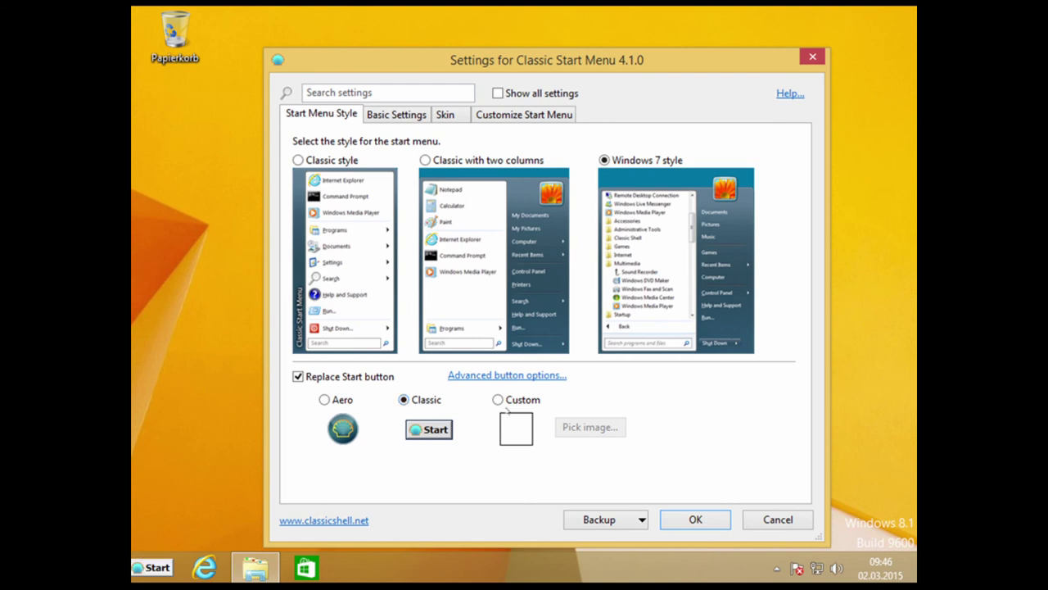
left_click(499, 401)
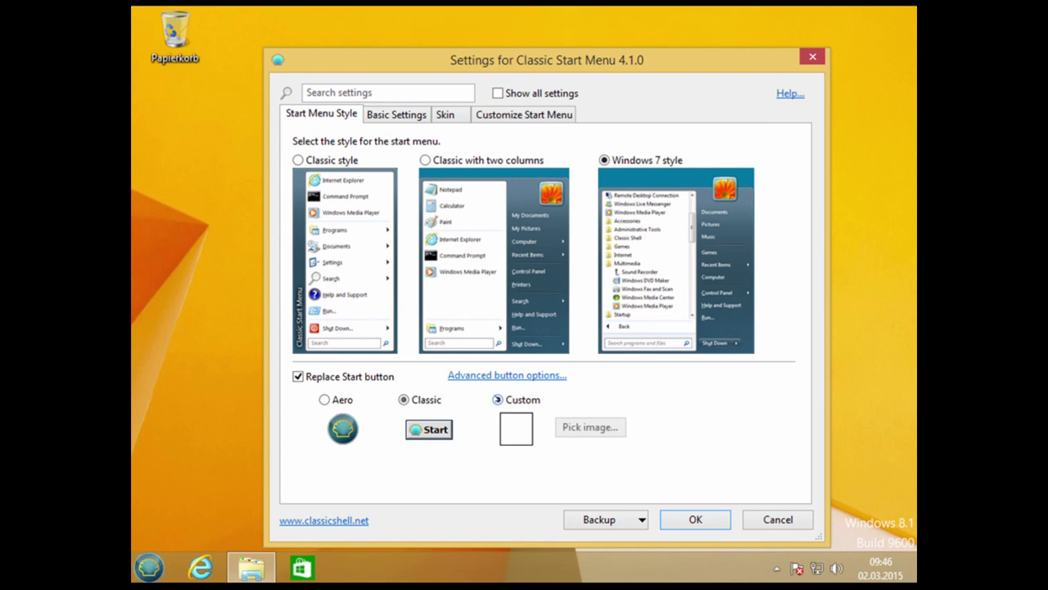
left_click(325, 401)
Look through the basic, skin and customization settings of the Classic Start Menu, return to the style options and close the settings window
left_click(404, 120)
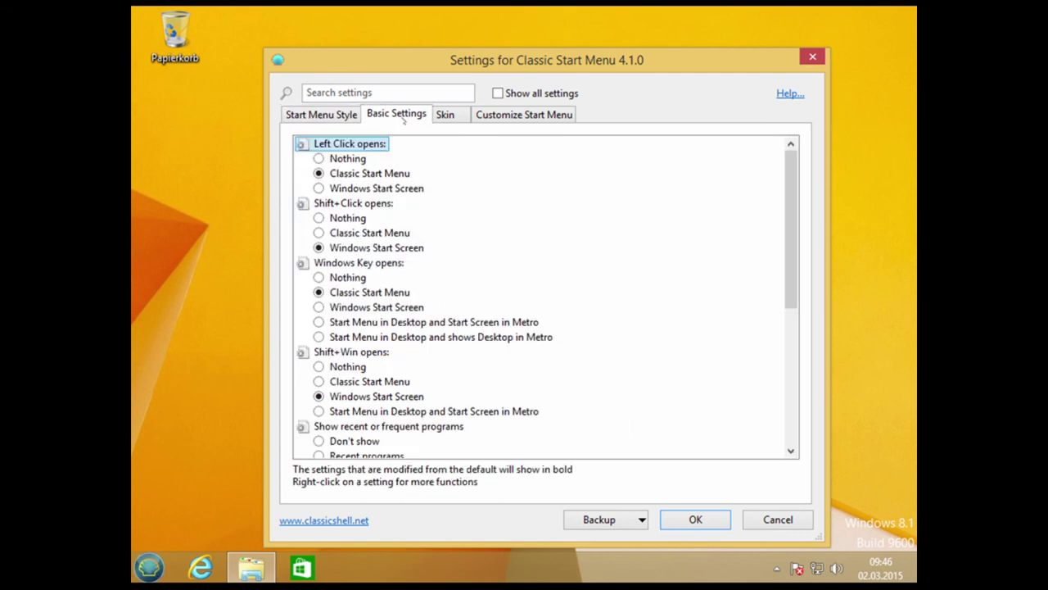
left_click(453, 117)
left_click(532, 117)
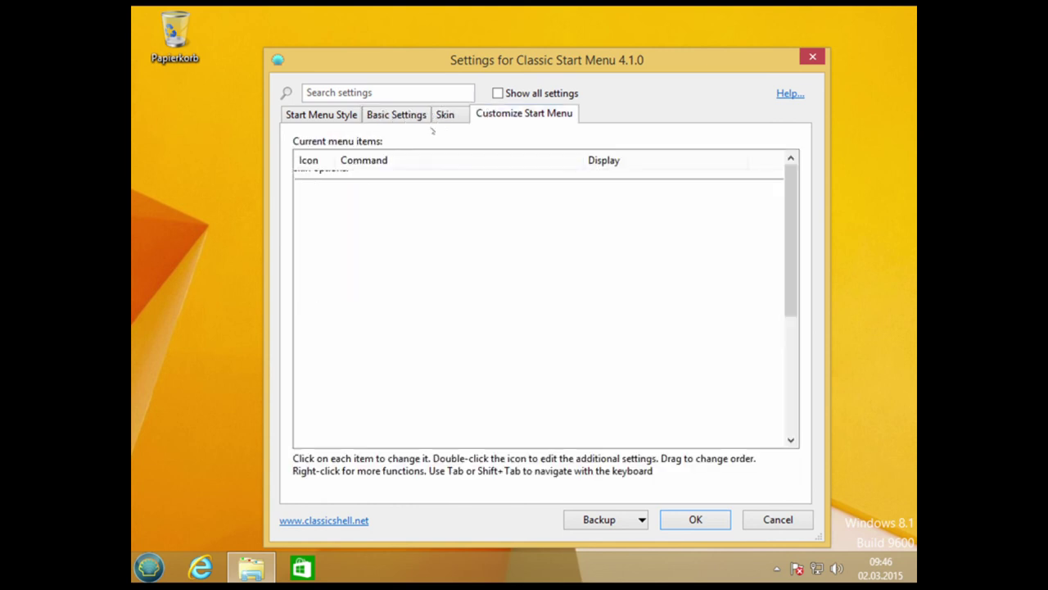
left_click(411, 119)
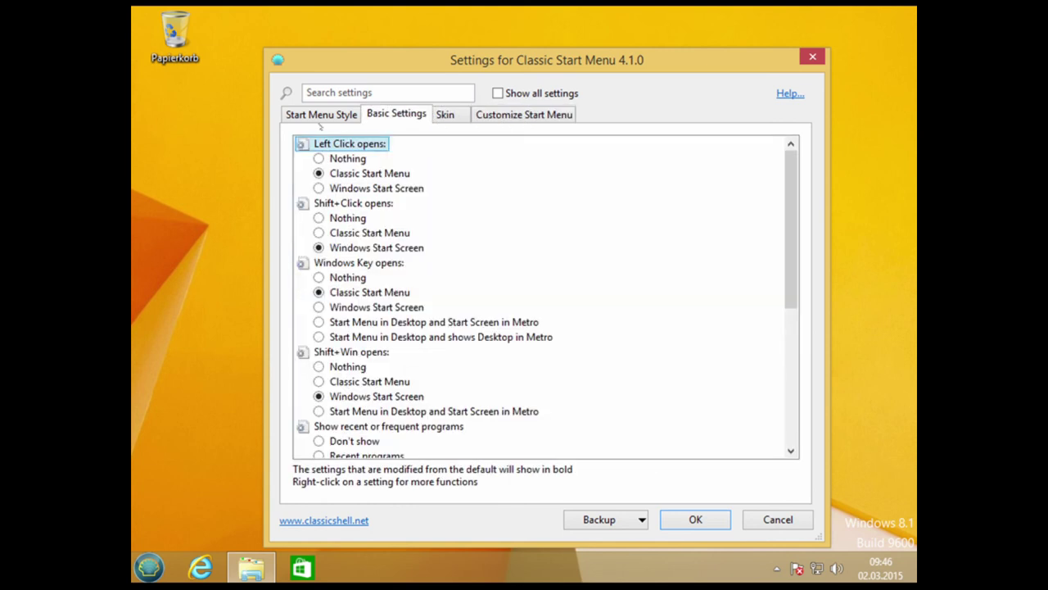
left_click(321, 114)
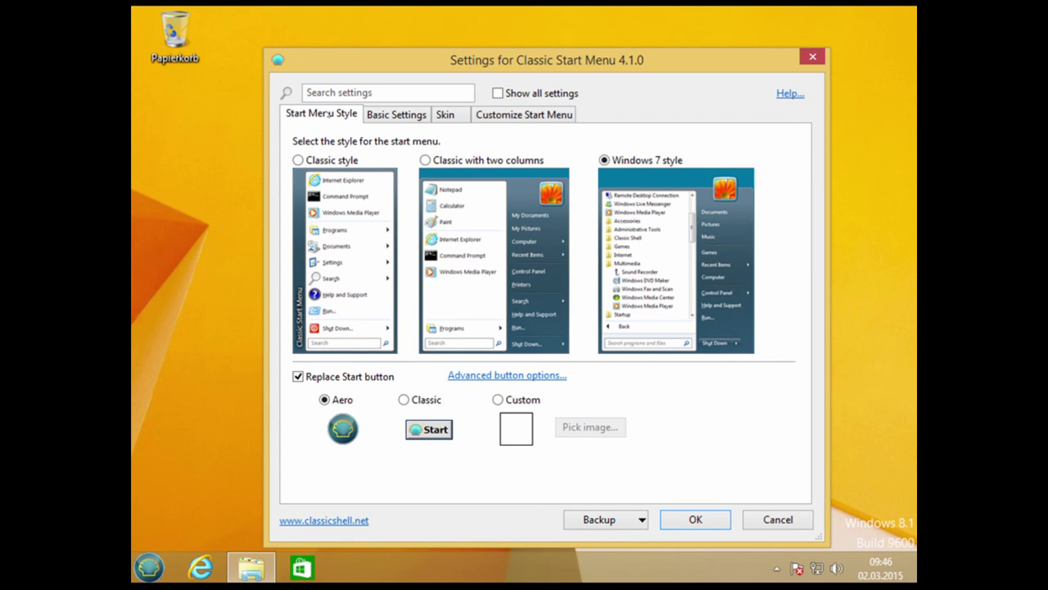
left_click_drag(481, 69, 431, 58)
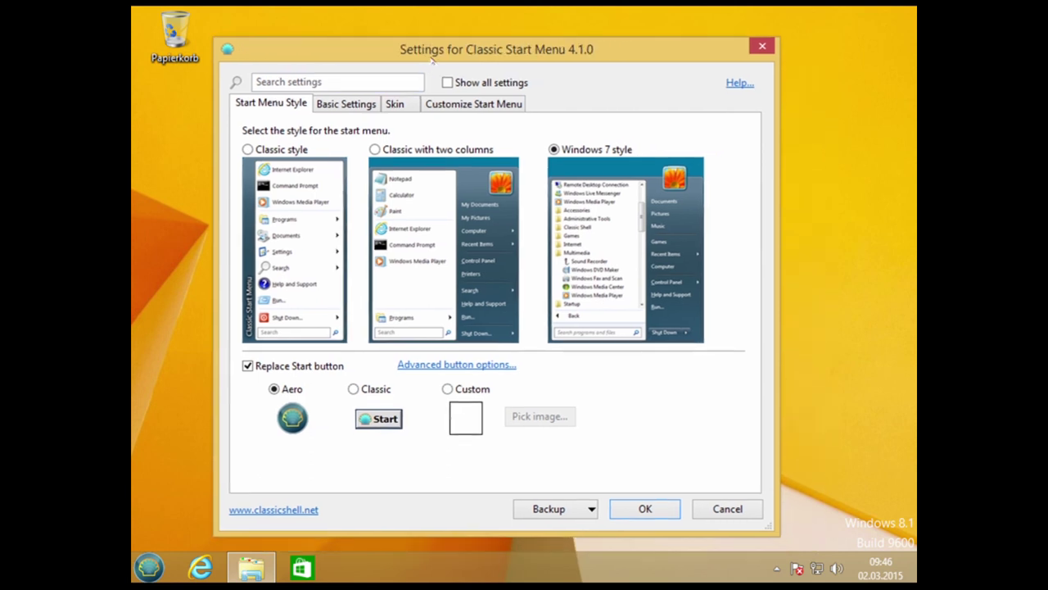
left_click(769, 49)
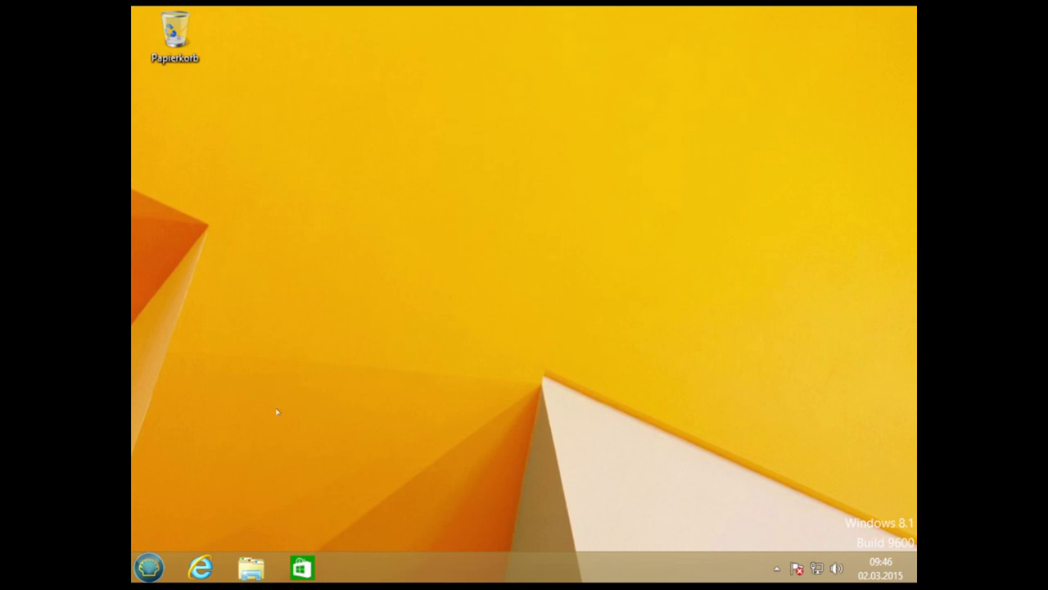
Exit Classic Start Menu from the start button and check the original Windows 8.1 Start button, returning to the desktop
right_click(153, 567)
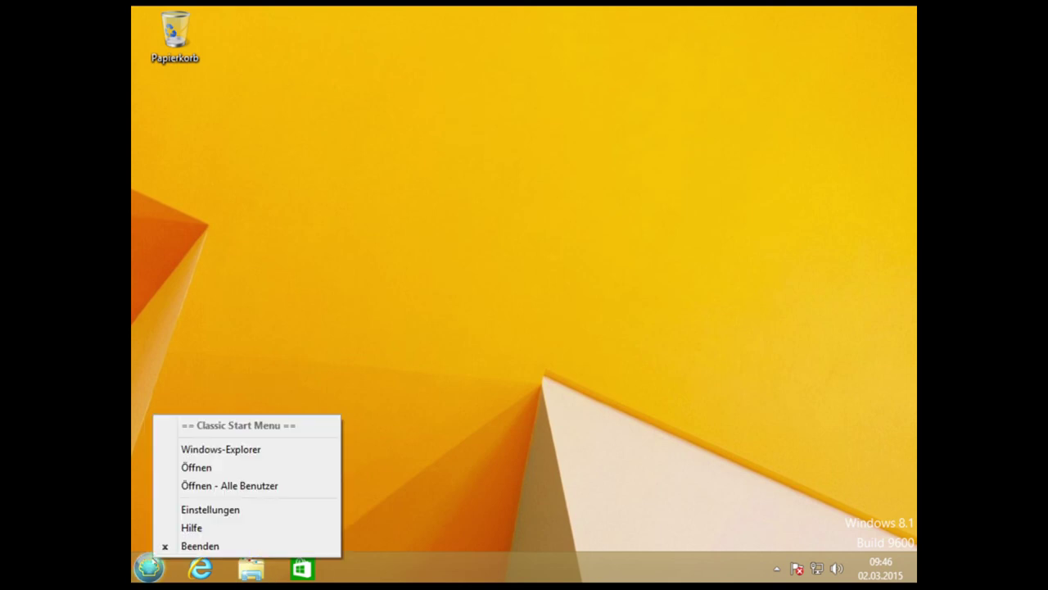
left_click(210, 545)
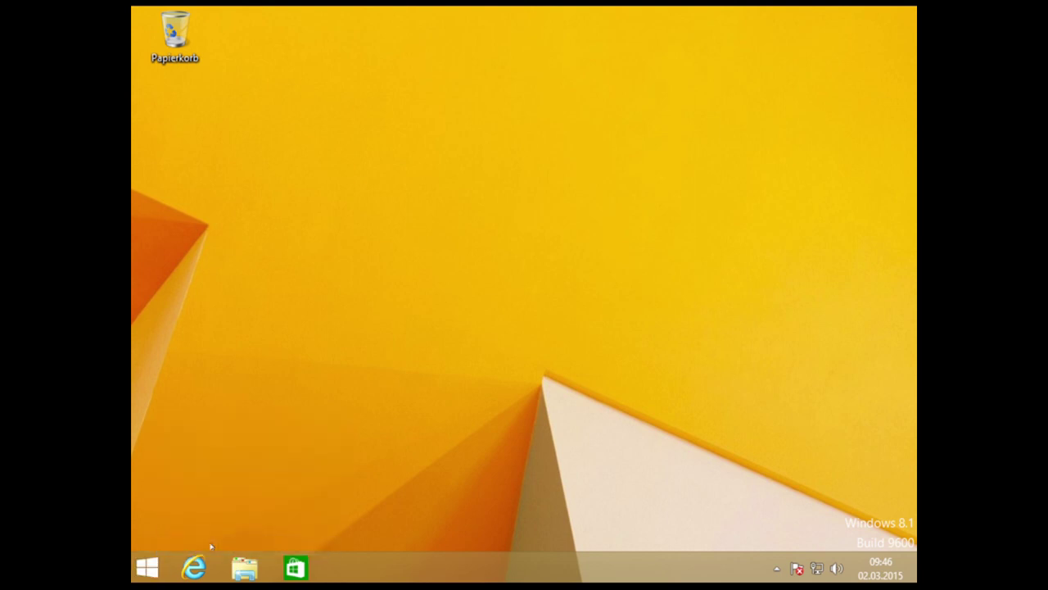
left_click(148, 567)
key("Escape")
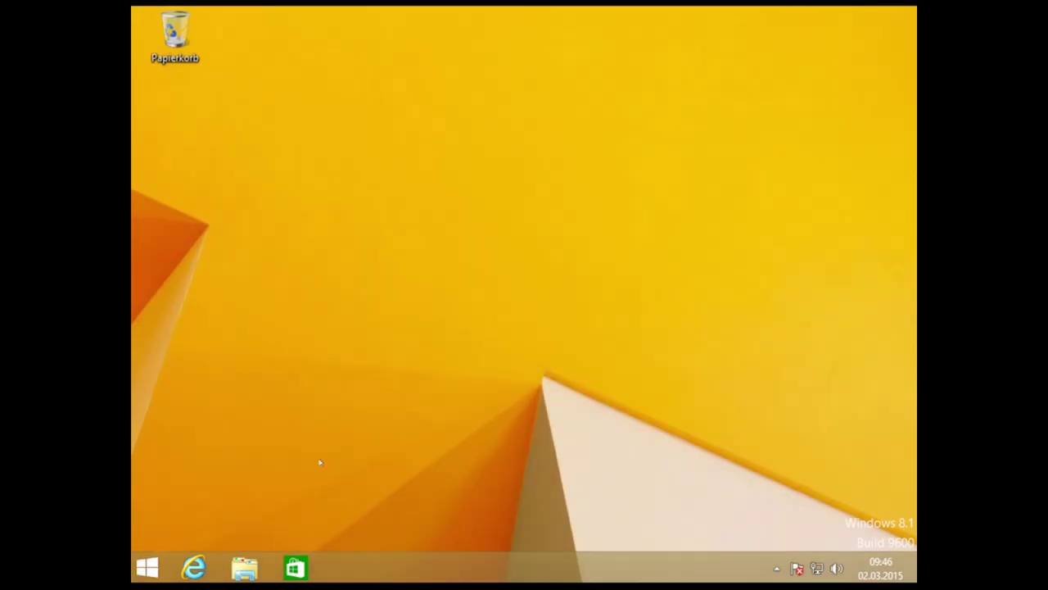